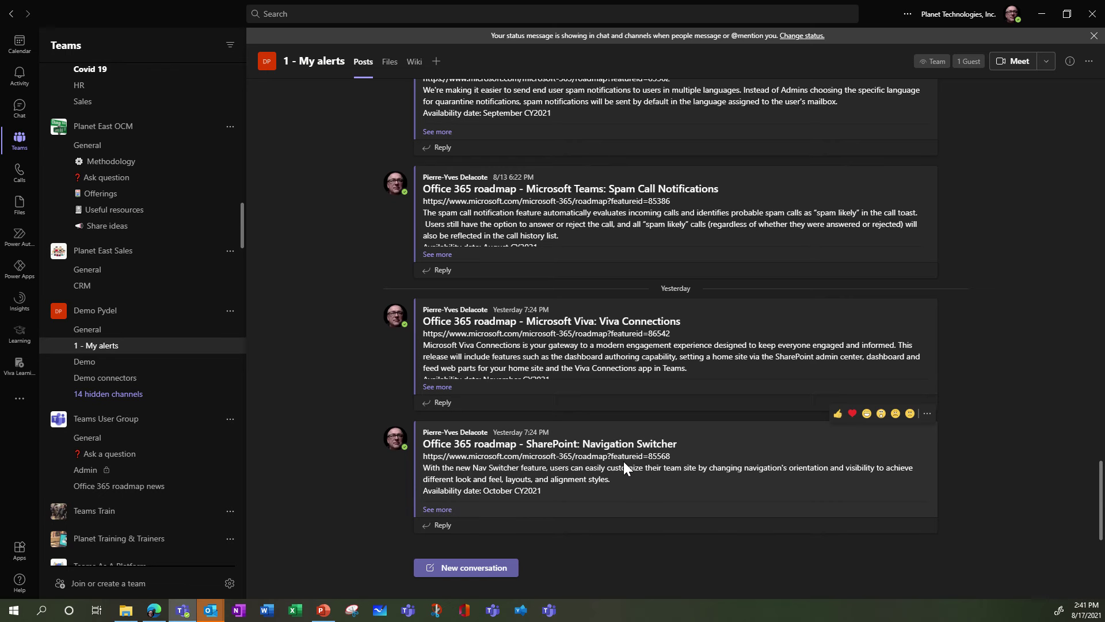
Mark the "SharePoint: Navigation Switcher" post in the My alerts channel as unread
click(926, 415)
mouse_move(927, 416)
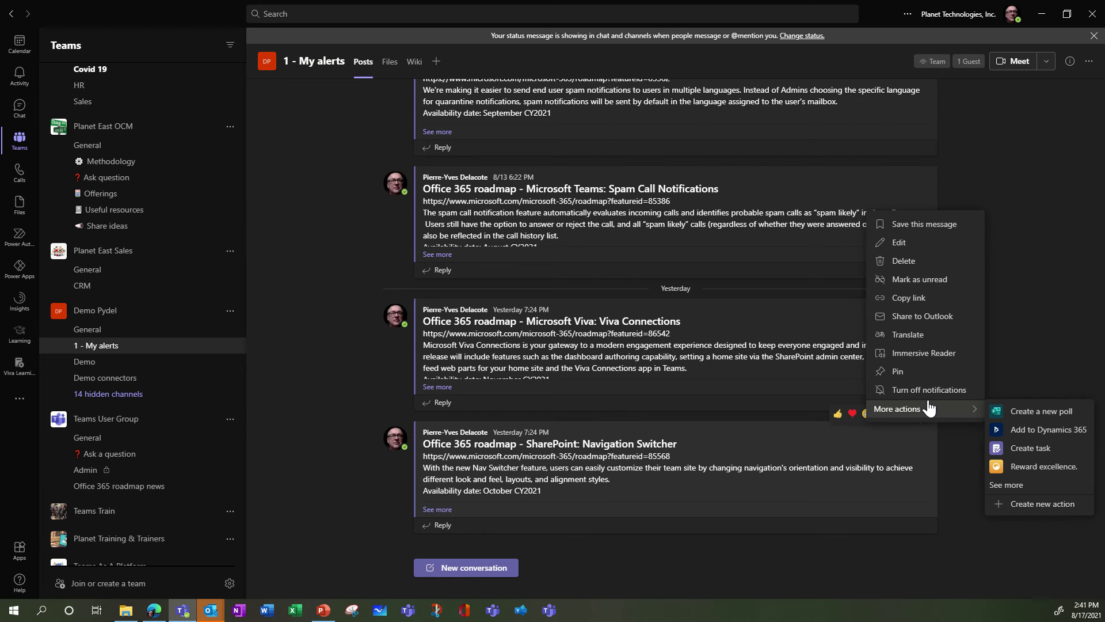
click(944, 281)
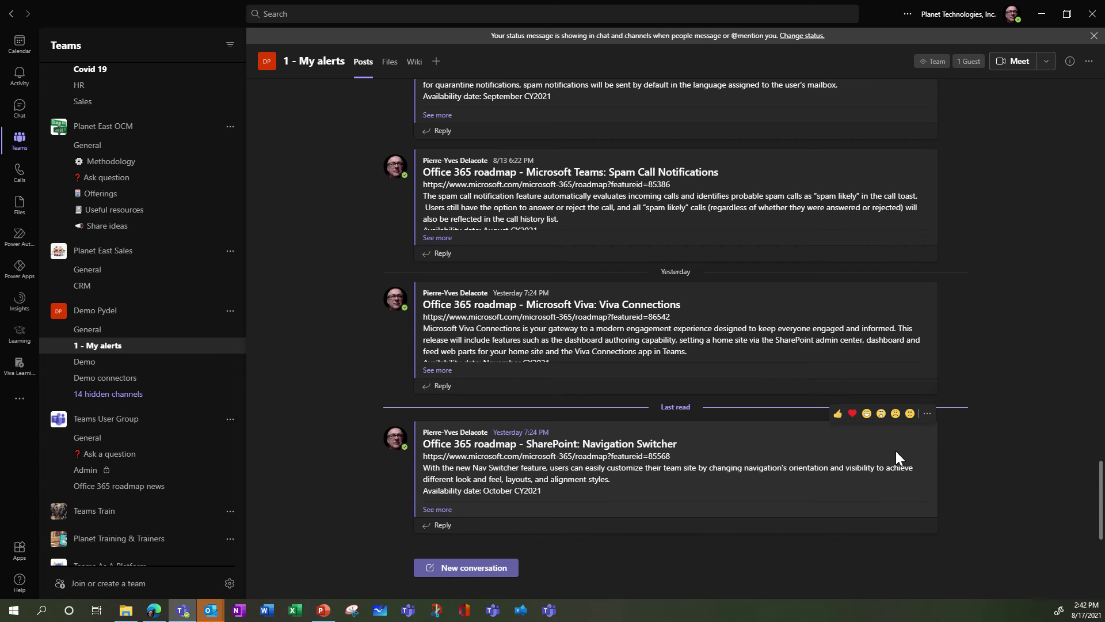
Save the "SharePoint: Navigation Switcher" post and the "Microsoft Defender for Office 365: Localization of end user spam notifications" post
click(925, 414)
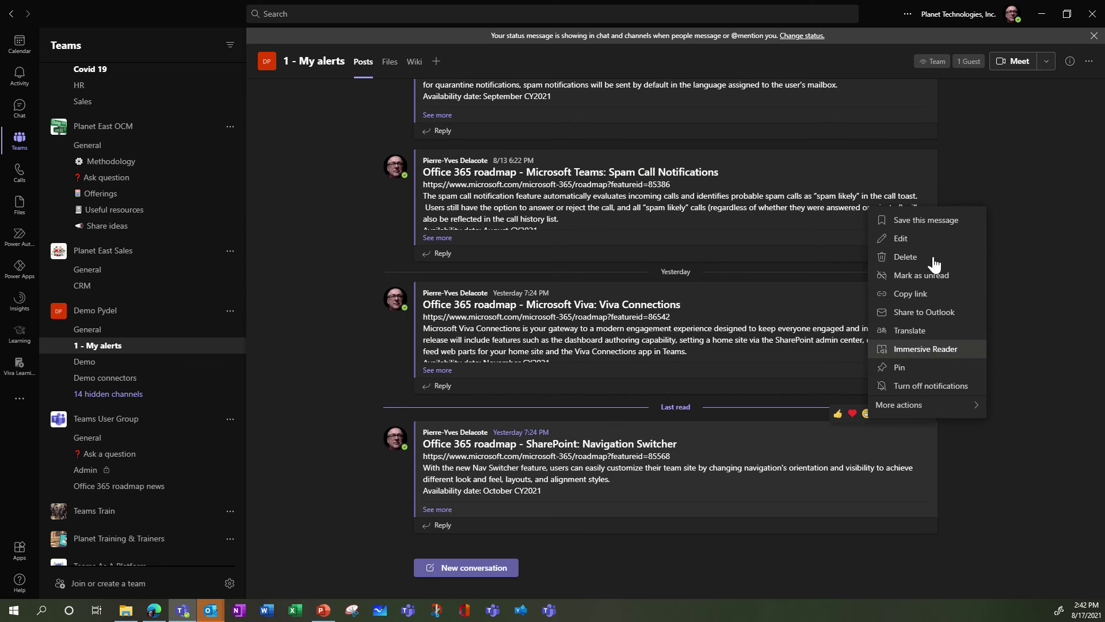
click(933, 221)
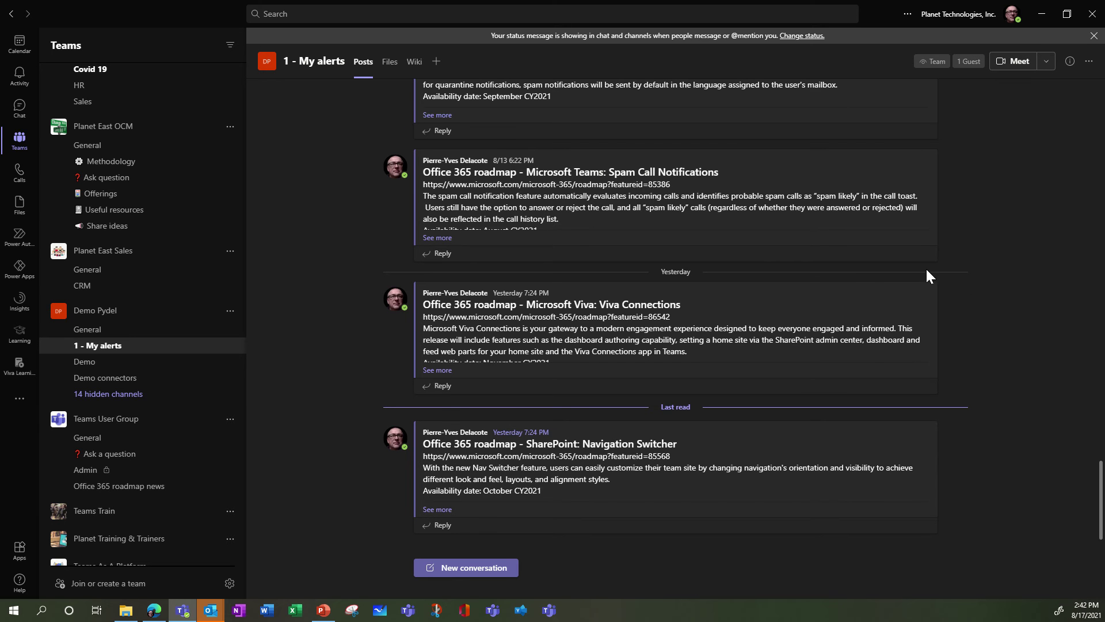
scroll(845, 281, up, 2)
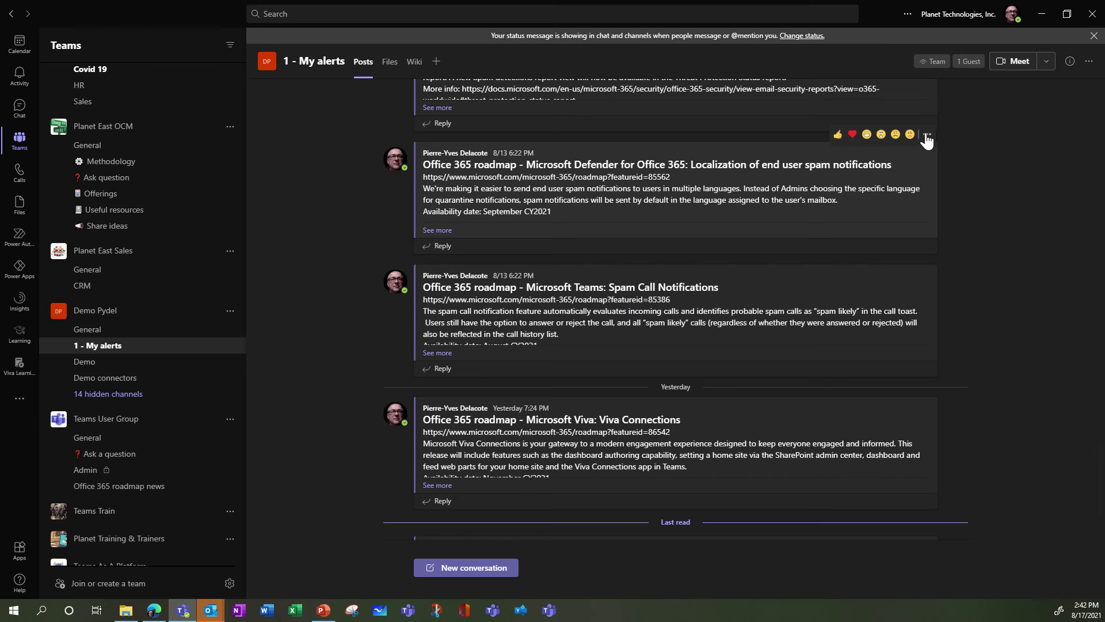
click(927, 134)
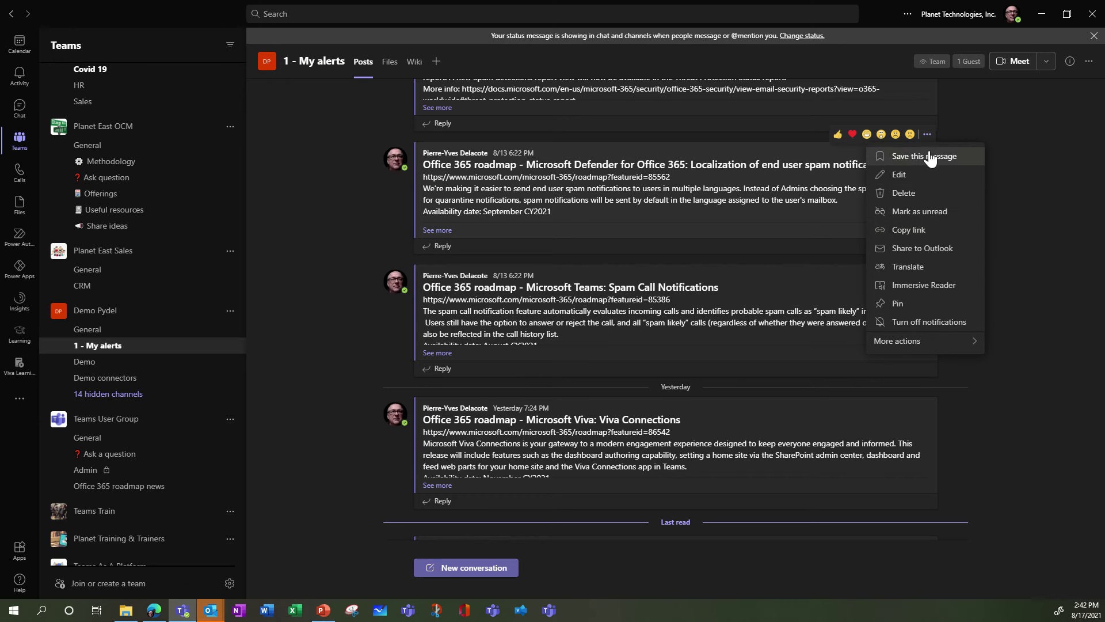
click(966, 159)
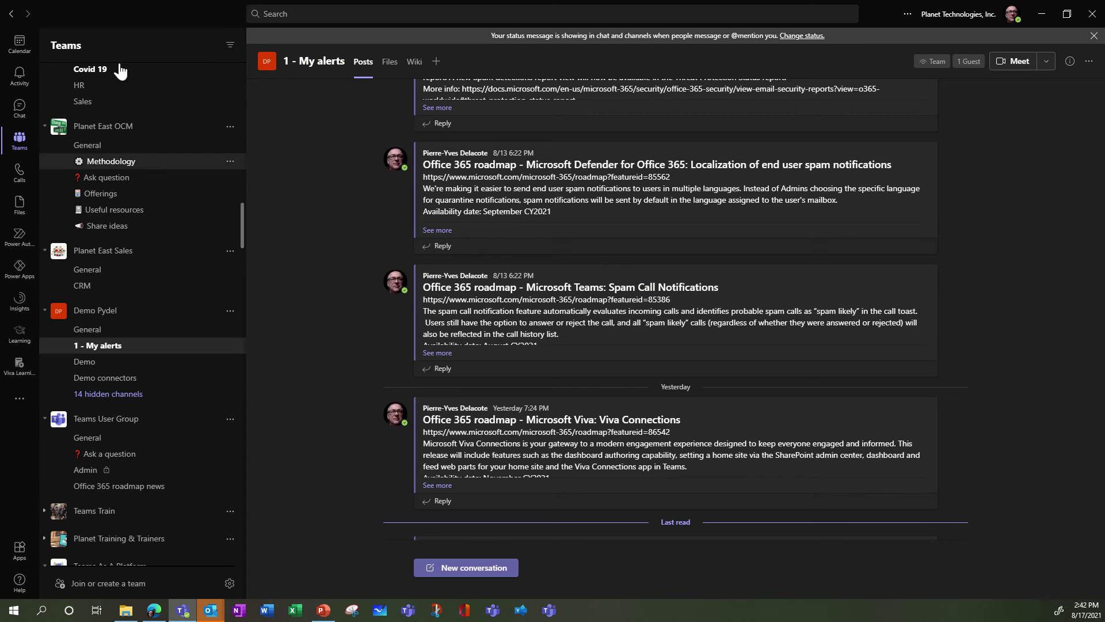
Show the account's saved messages and revisit the two saved roadmap posts in their channel
click(1012, 14)
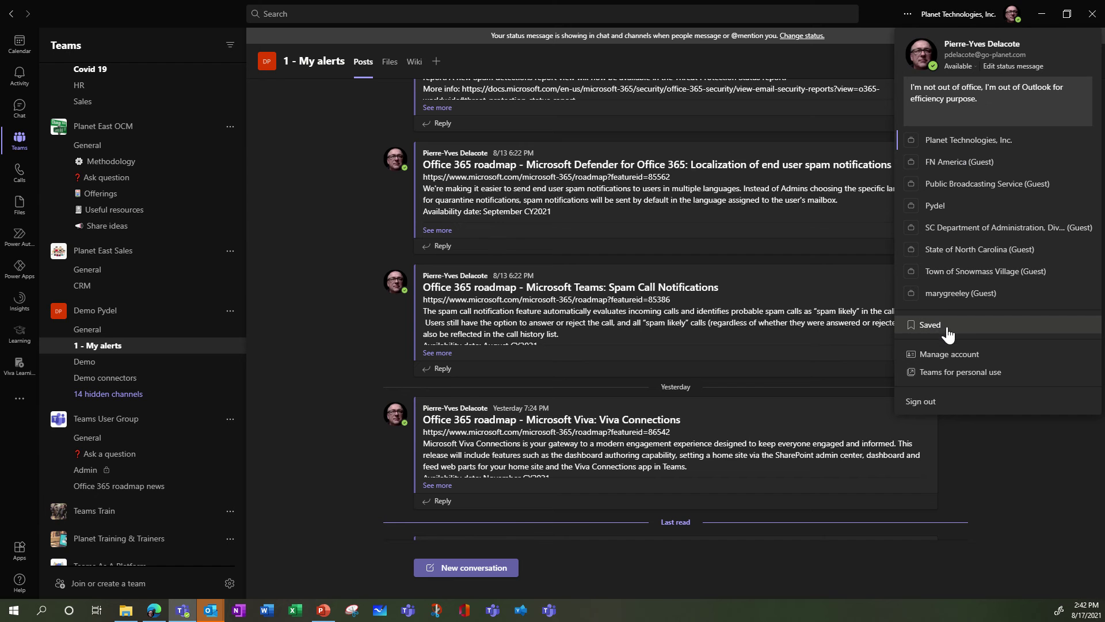
click(969, 326)
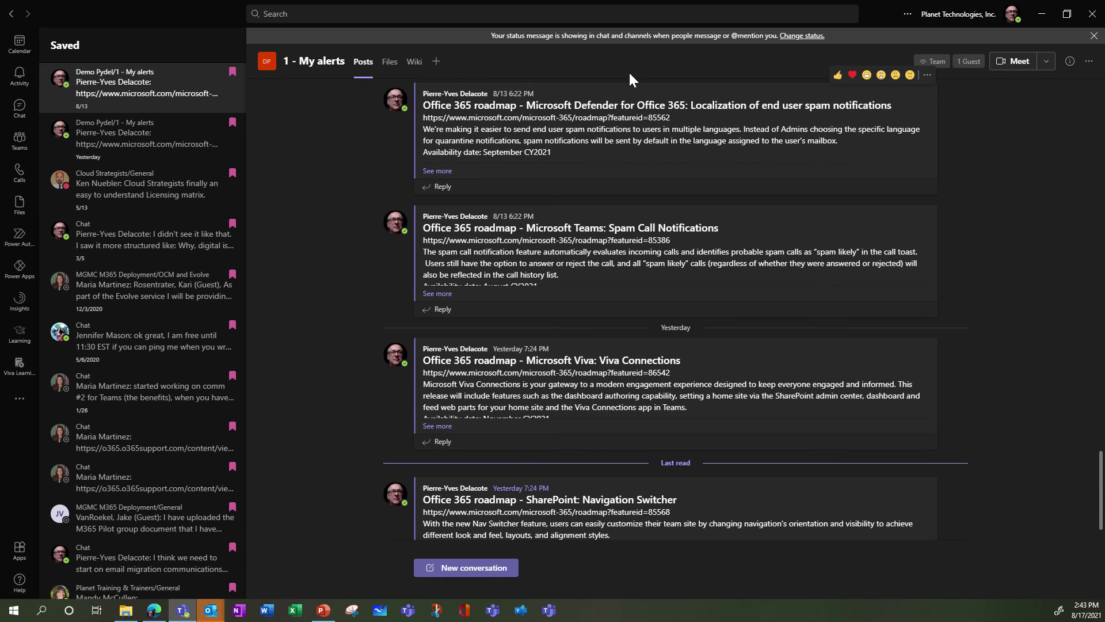
click(173, 142)
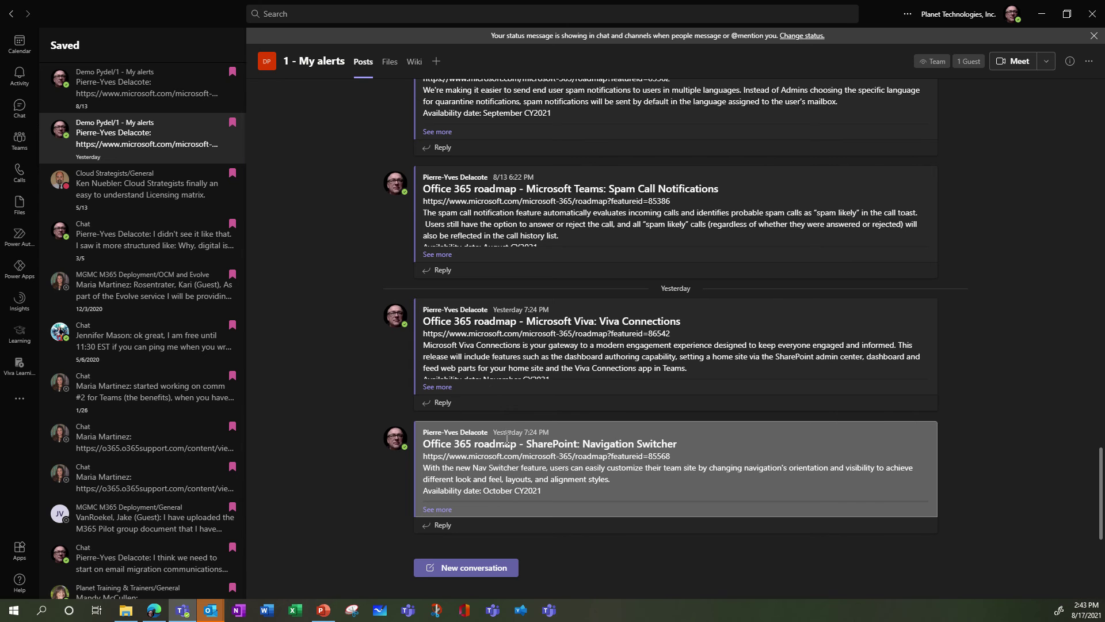
click(142, 98)
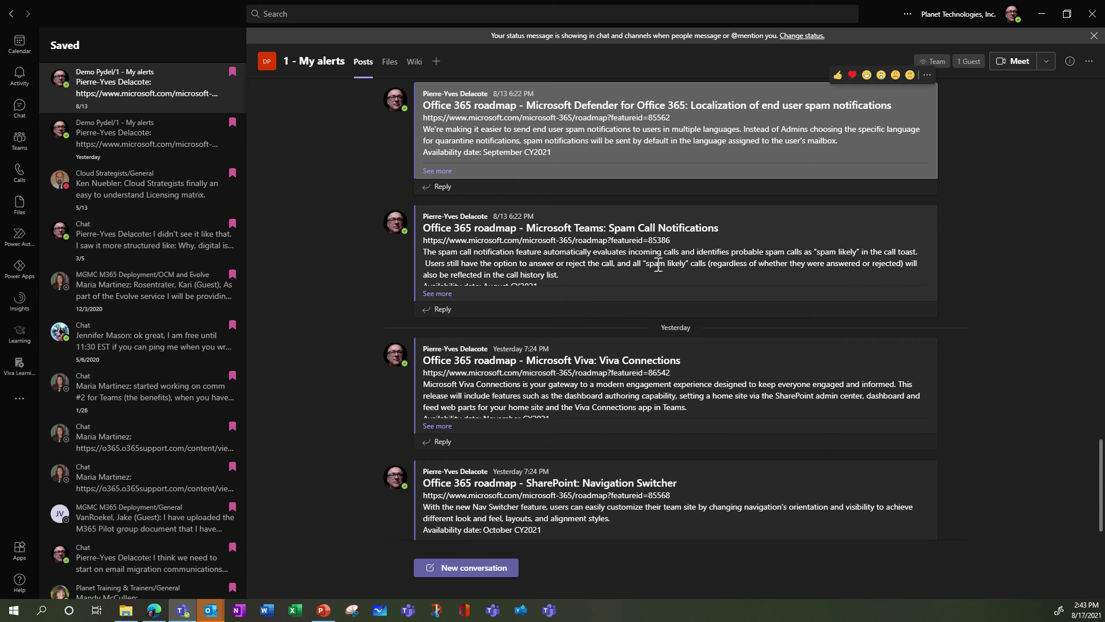
Return to the teams list and start creating a task from the "SharePoint: Navigation Switcher" post
click(18, 144)
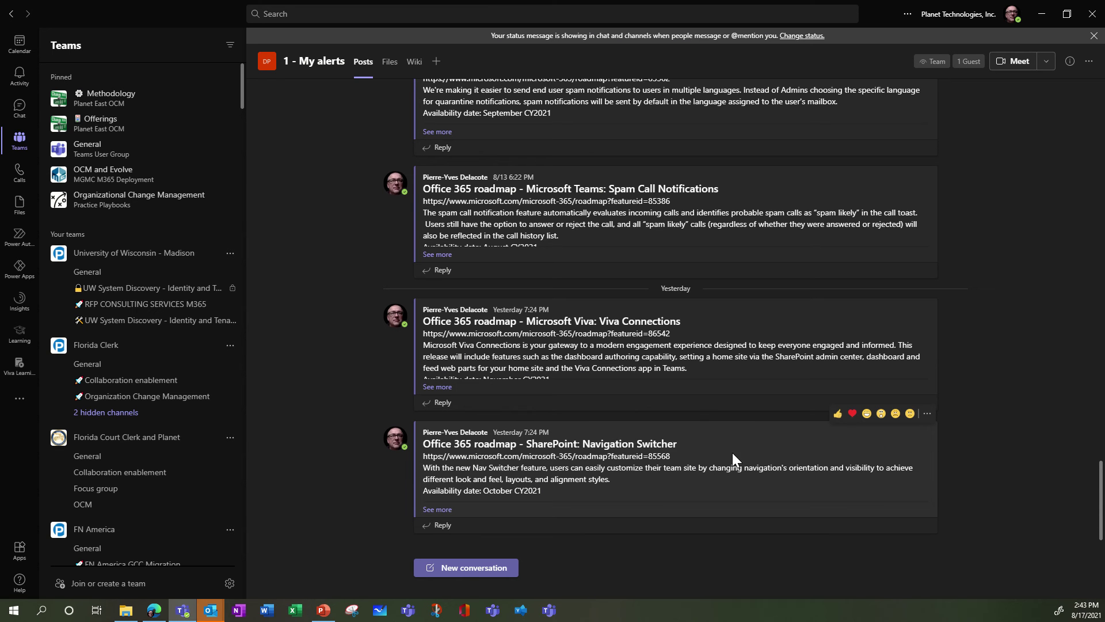
click(927, 413)
mouse_move(928, 414)
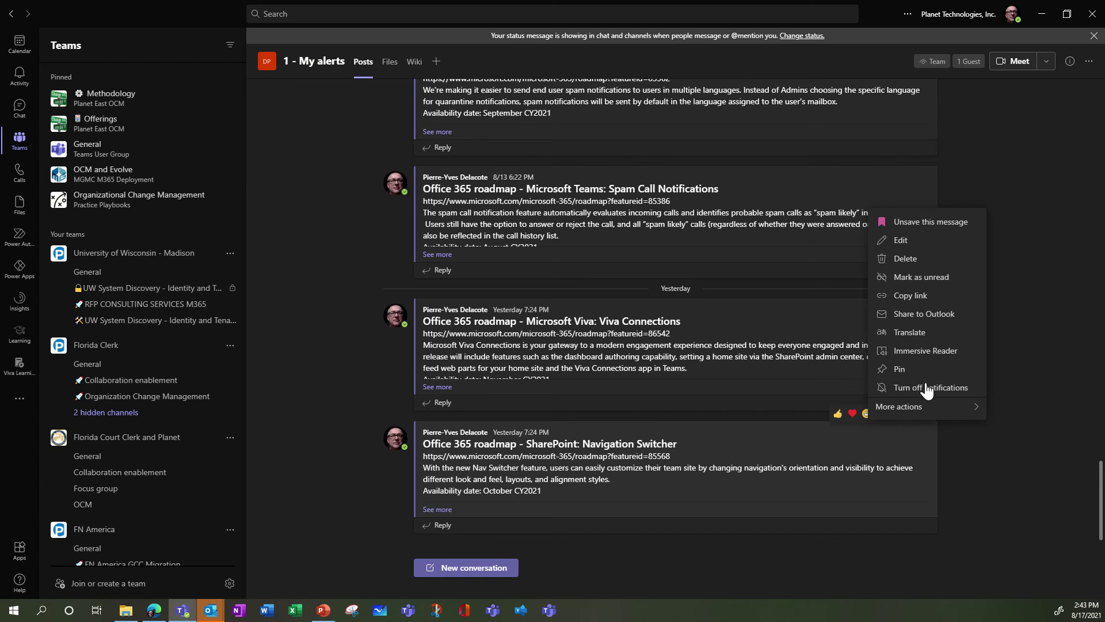
click(1032, 447)
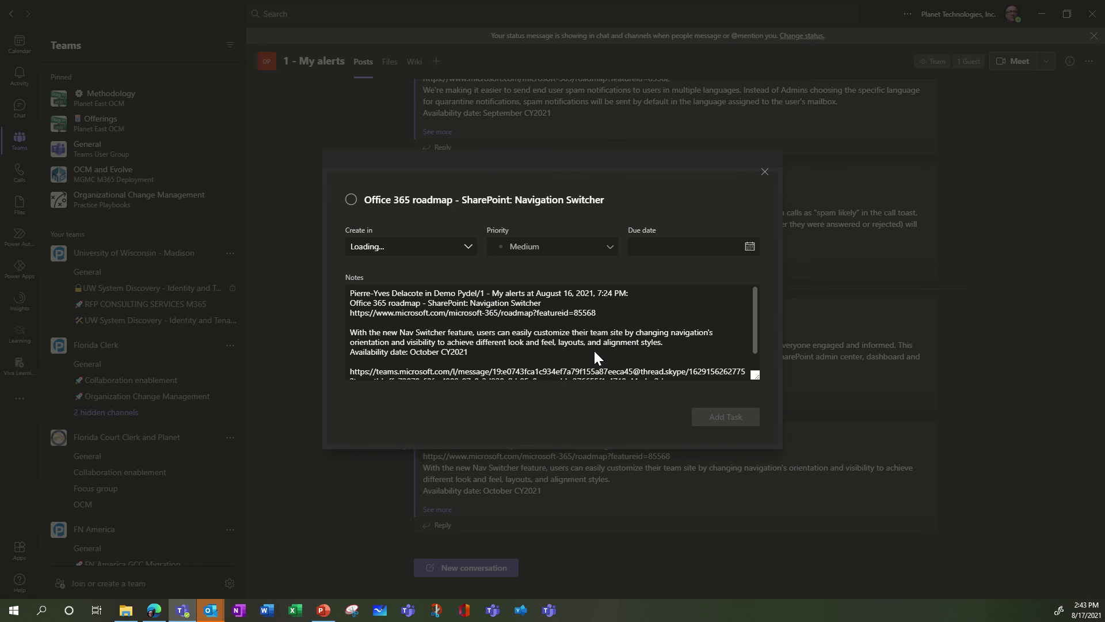
Set the task to be created in Demo Pydel's Crisis management plan of the Urgent news channel
click(468, 247)
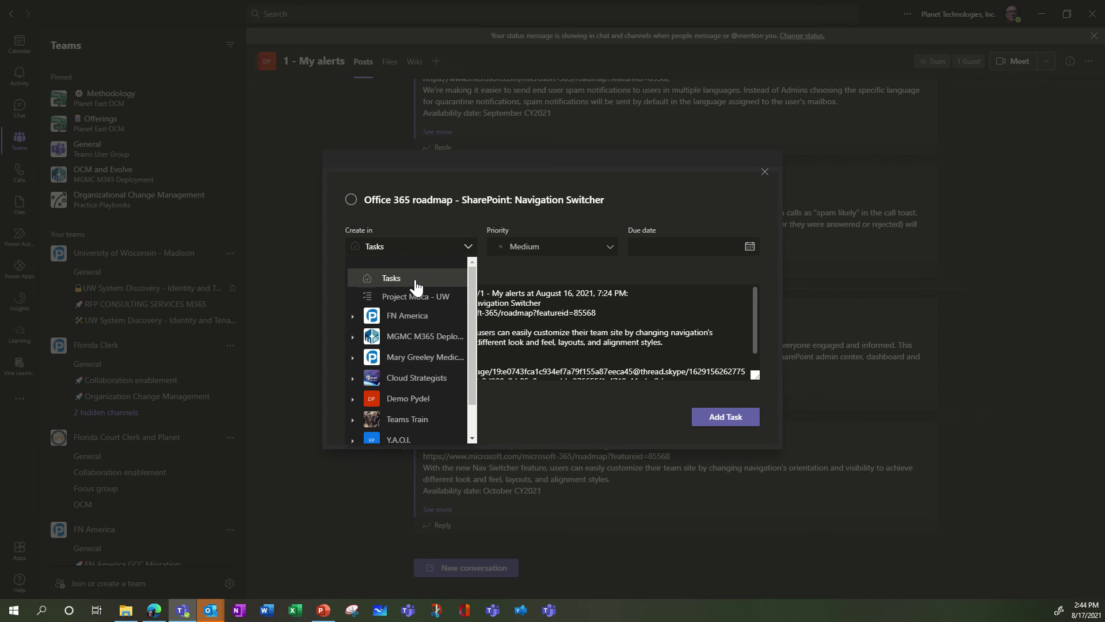
click(422, 401)
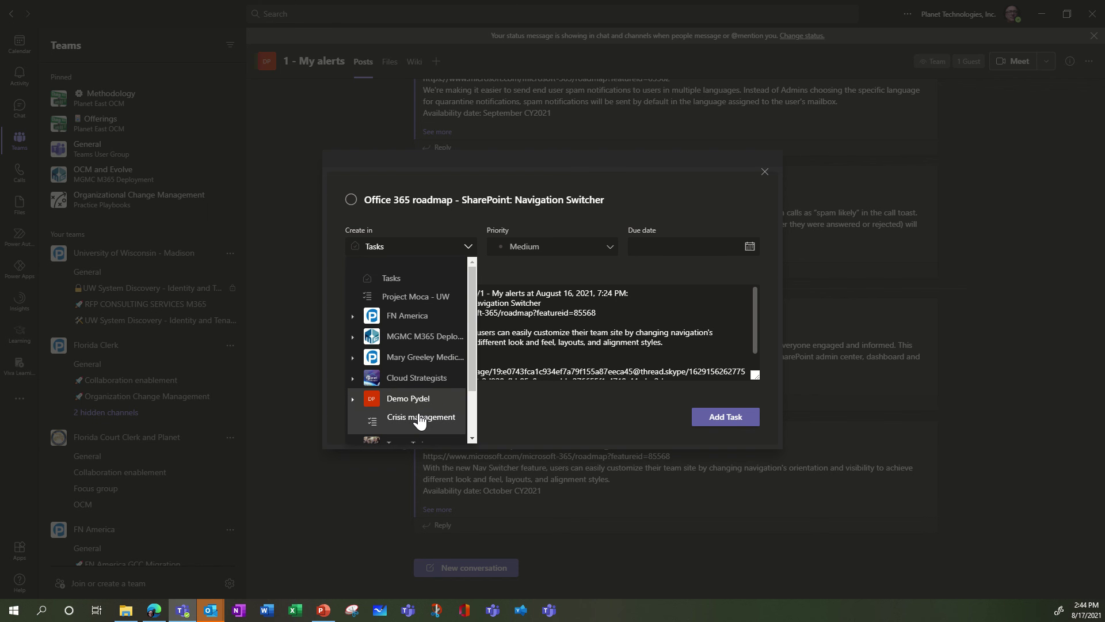
scroll(420, 423, down, 2)
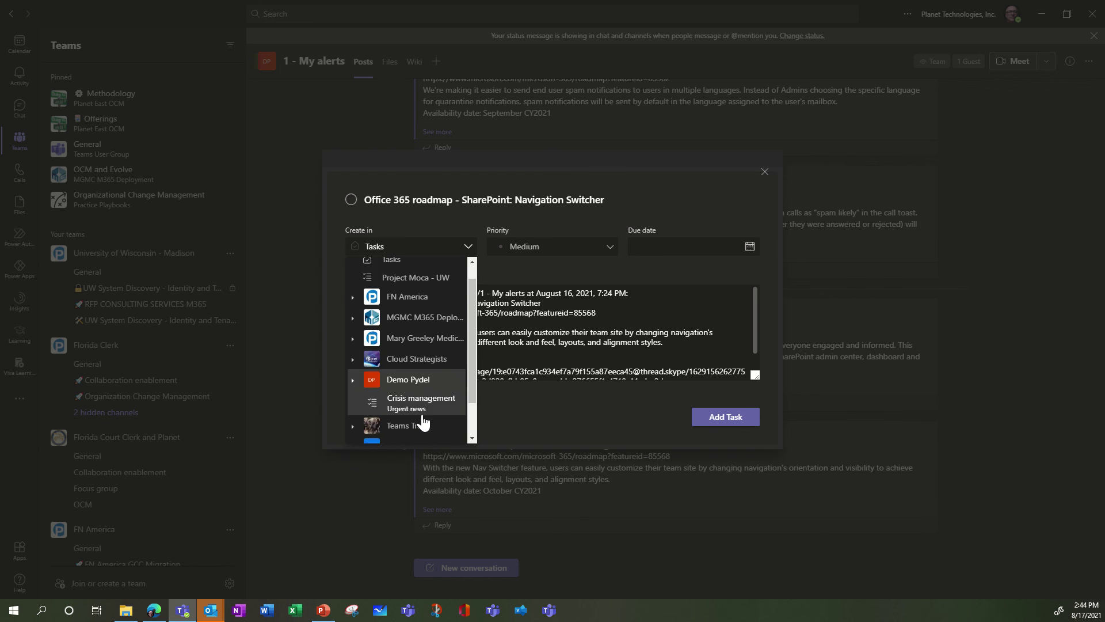
click(417, 368)
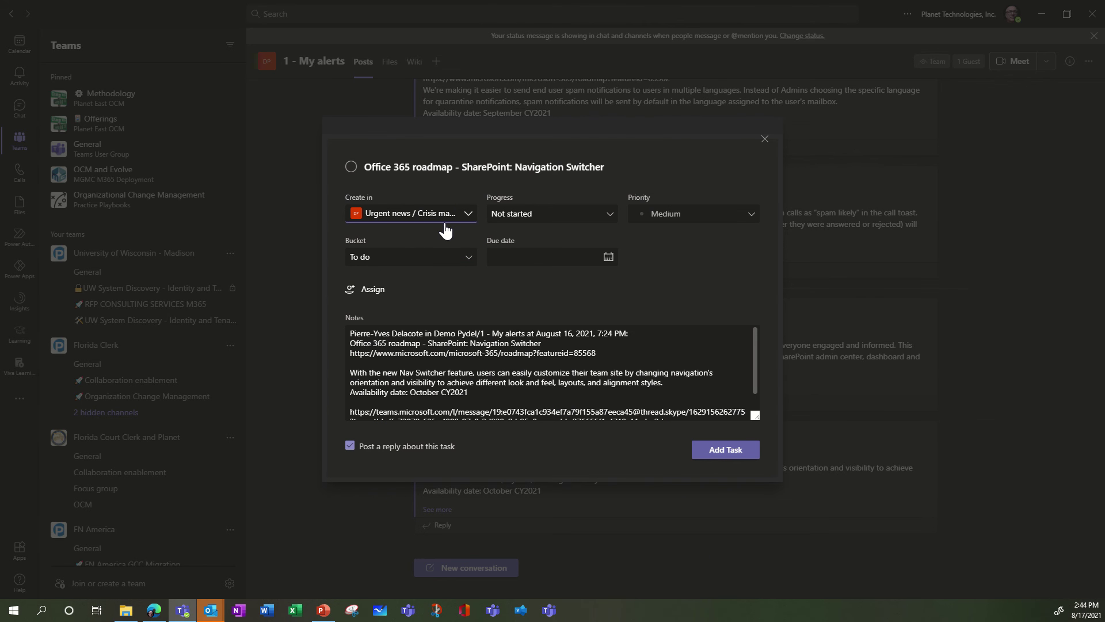
Check the available buckets, keep To do, and assign the task to the guest member
click(469, 259)
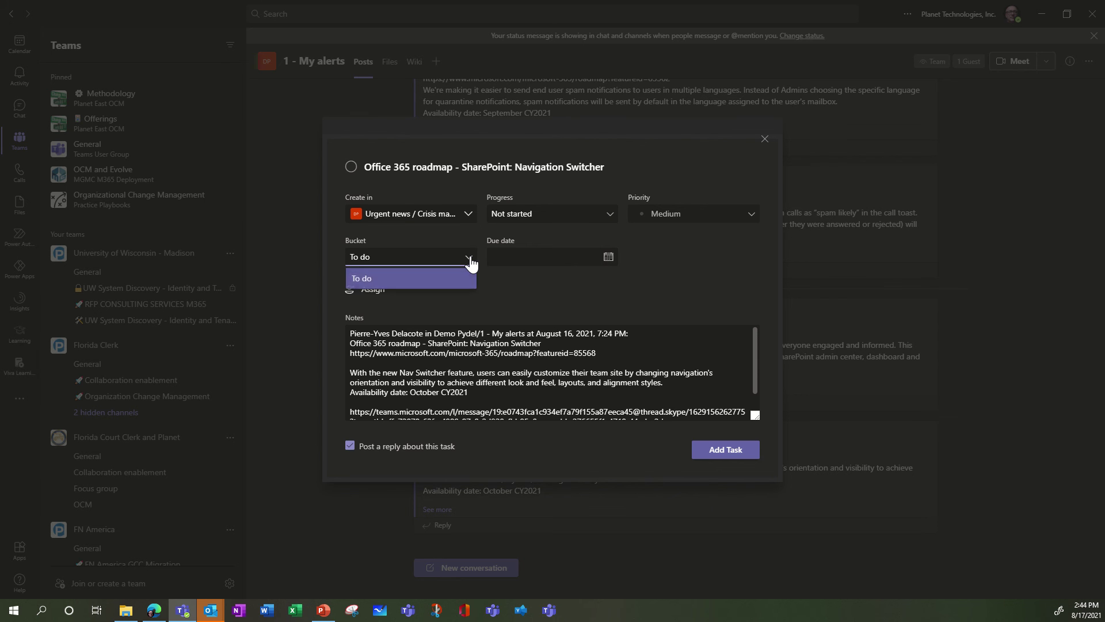
click(469, 259)
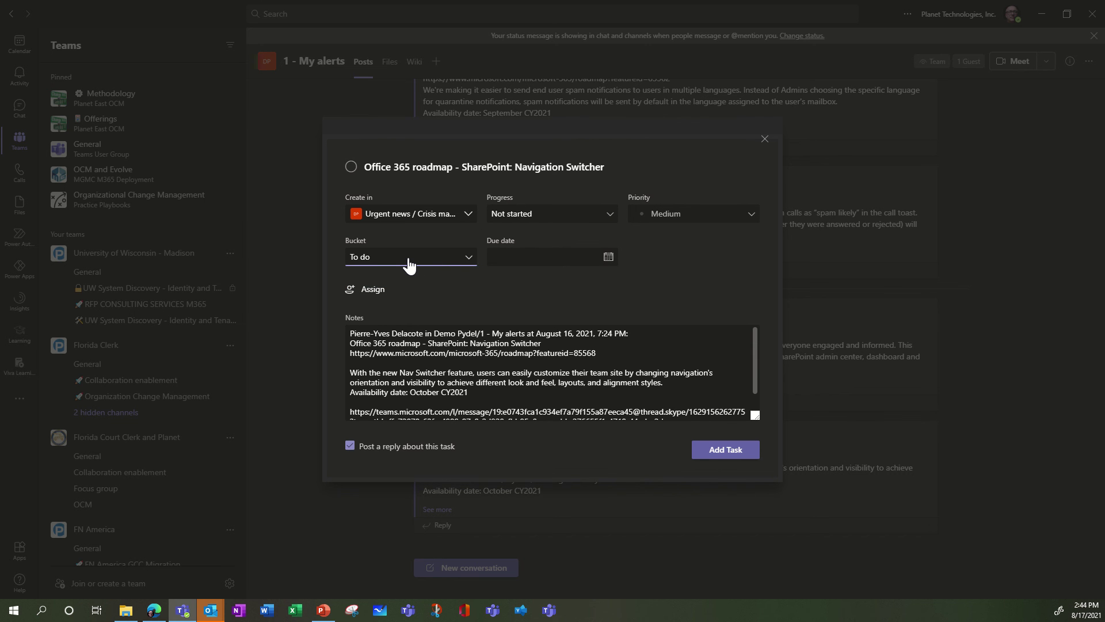
click(373, 291)
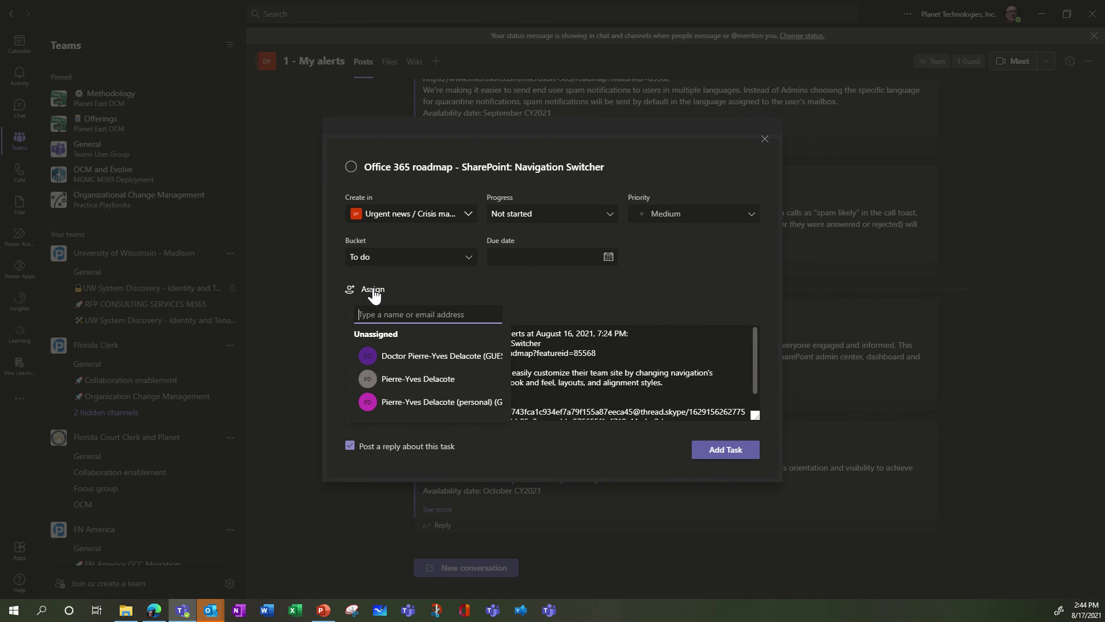
click(436, 364)
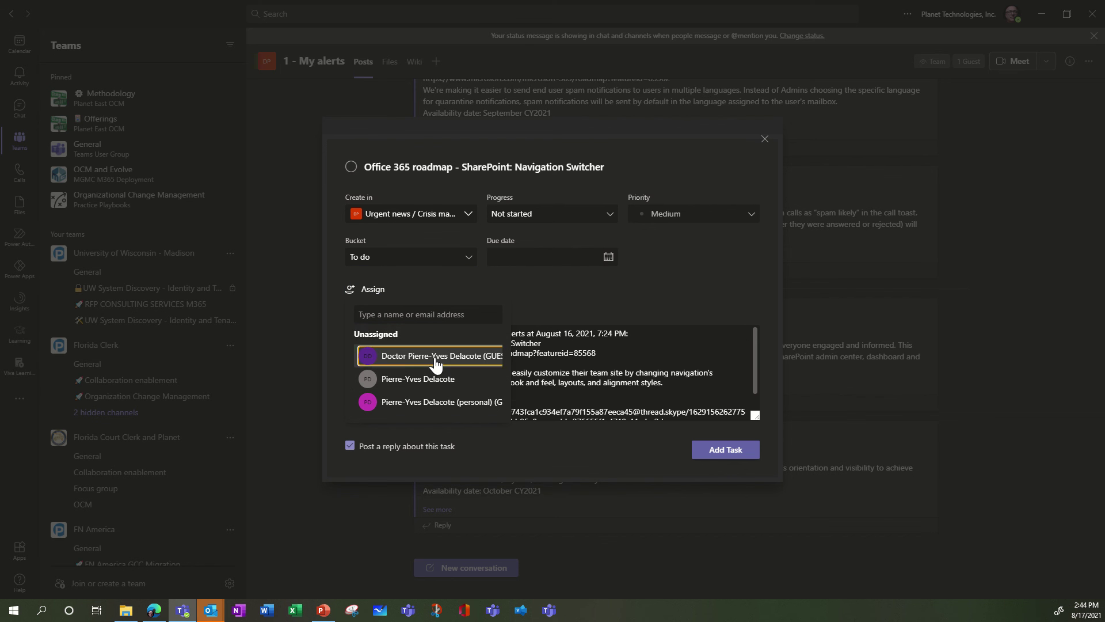
click(578, 320)
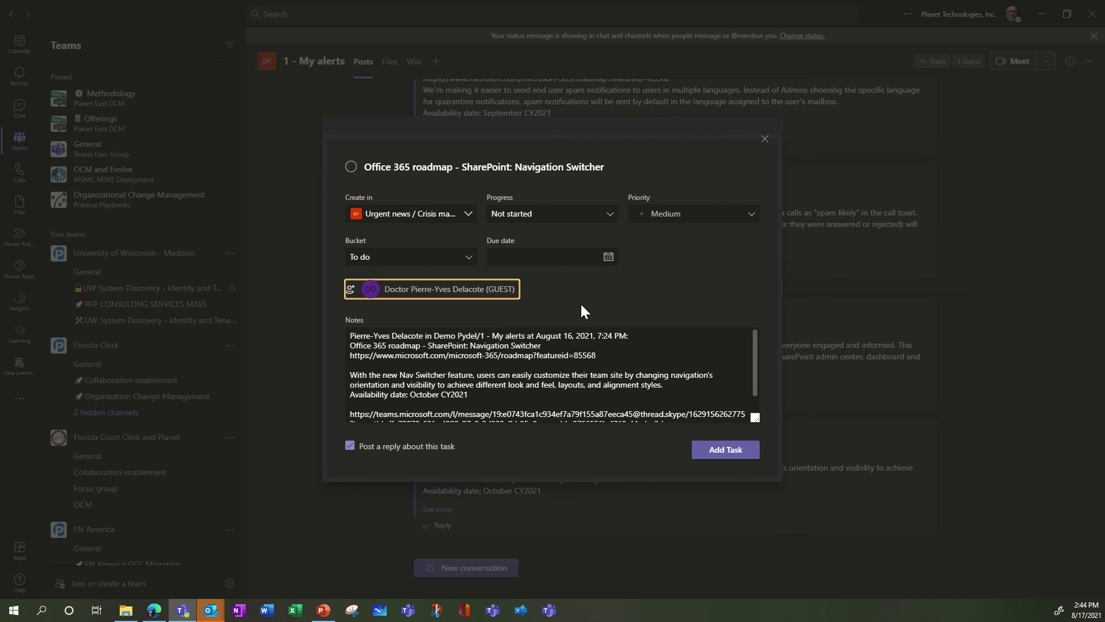
Store the task in the personal Tasks list with Important priority and add it
click(468, 214)
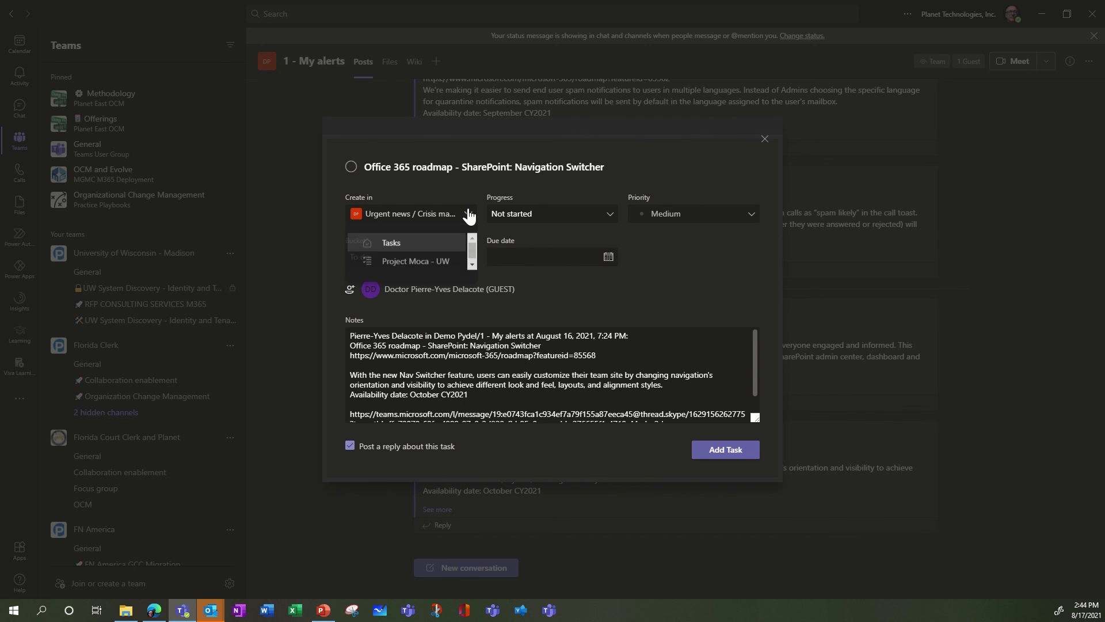
click(434, 245)
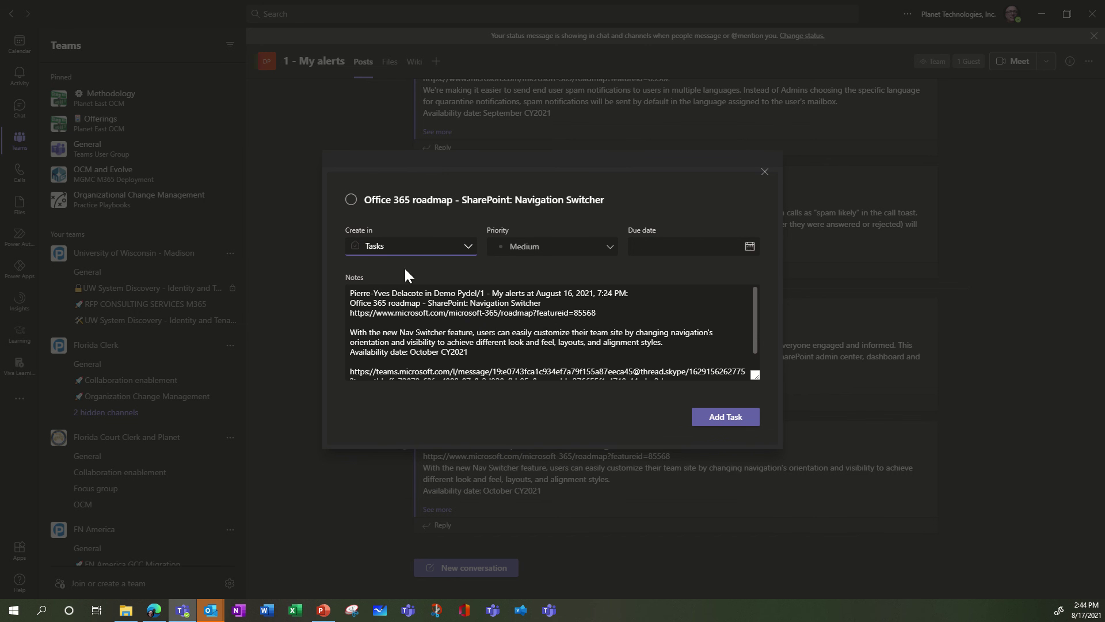
click(610, 250)
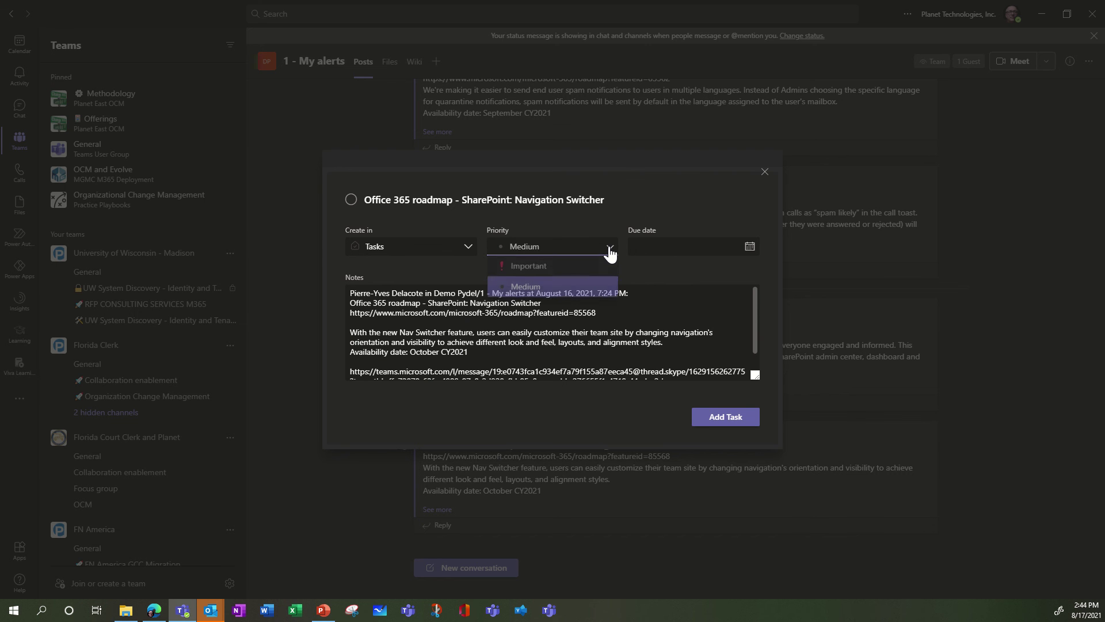
click(577, 266)
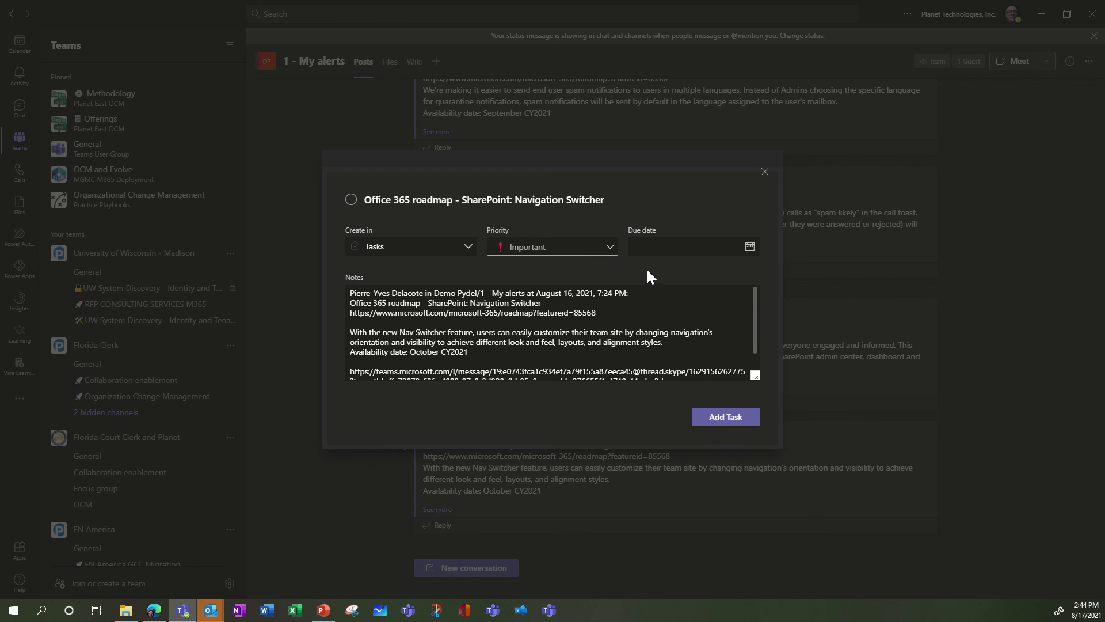
click(713, 420)
click(715, 423)
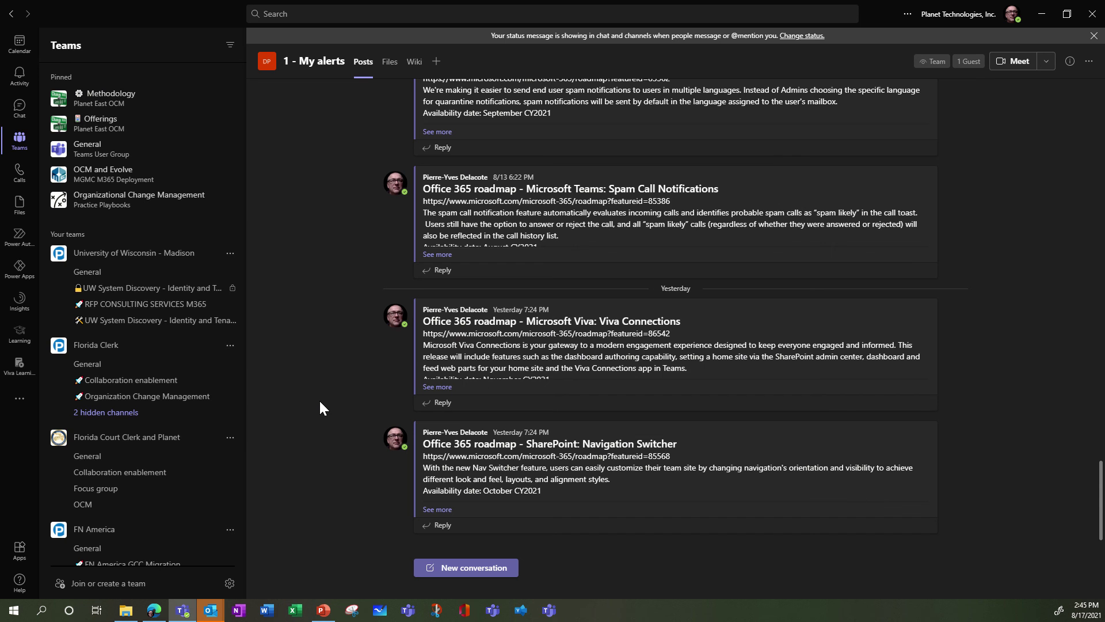
View the "Office 365 roadmap - SharePoint: Navigation Switcher" task in Tasks by Planner and To Do and follow its notes link to the original post
click(19, 400)
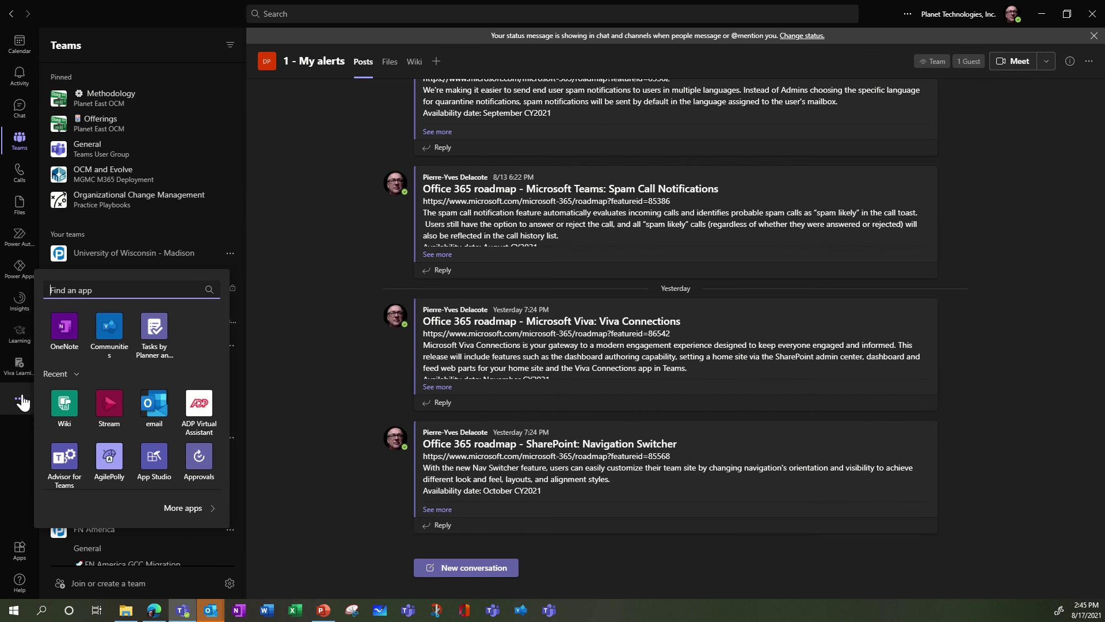
click(154, 333)
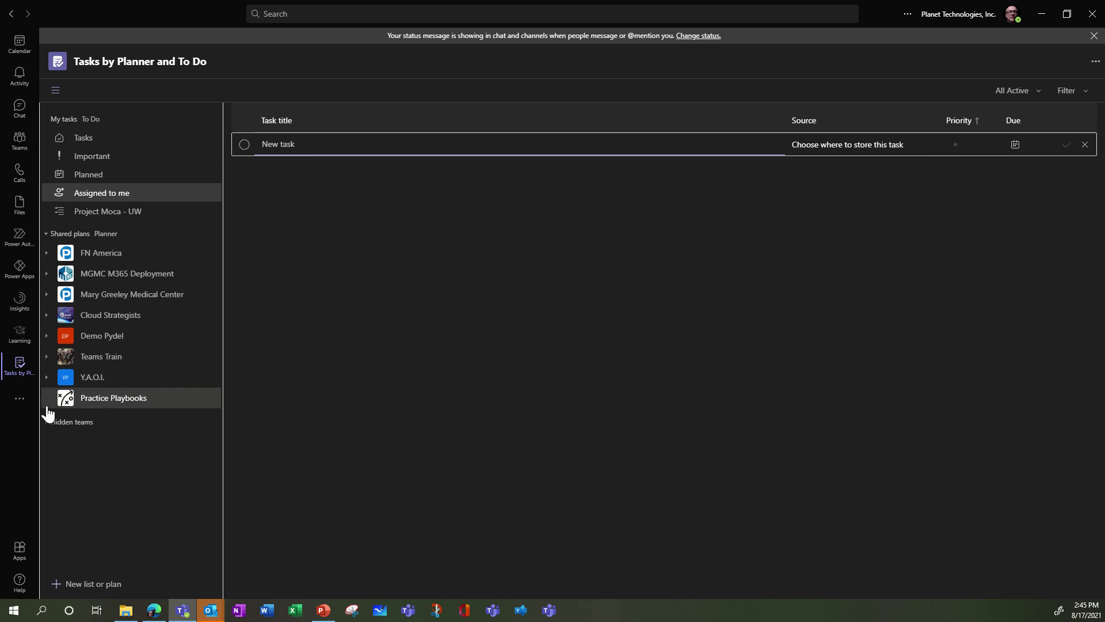
click(110, 142)
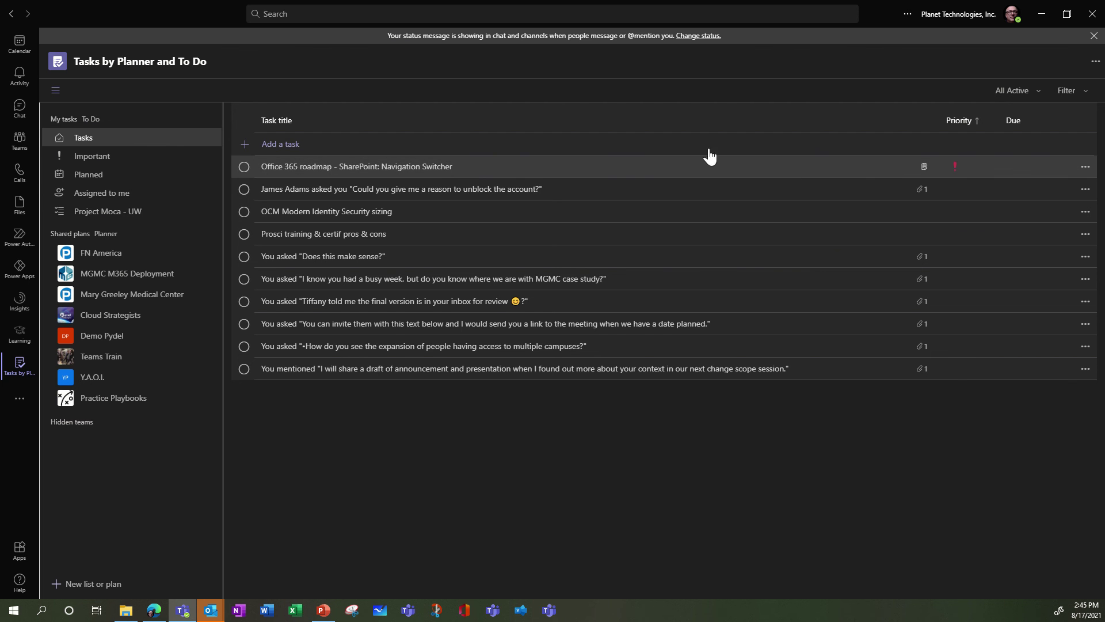
click(409, 166)
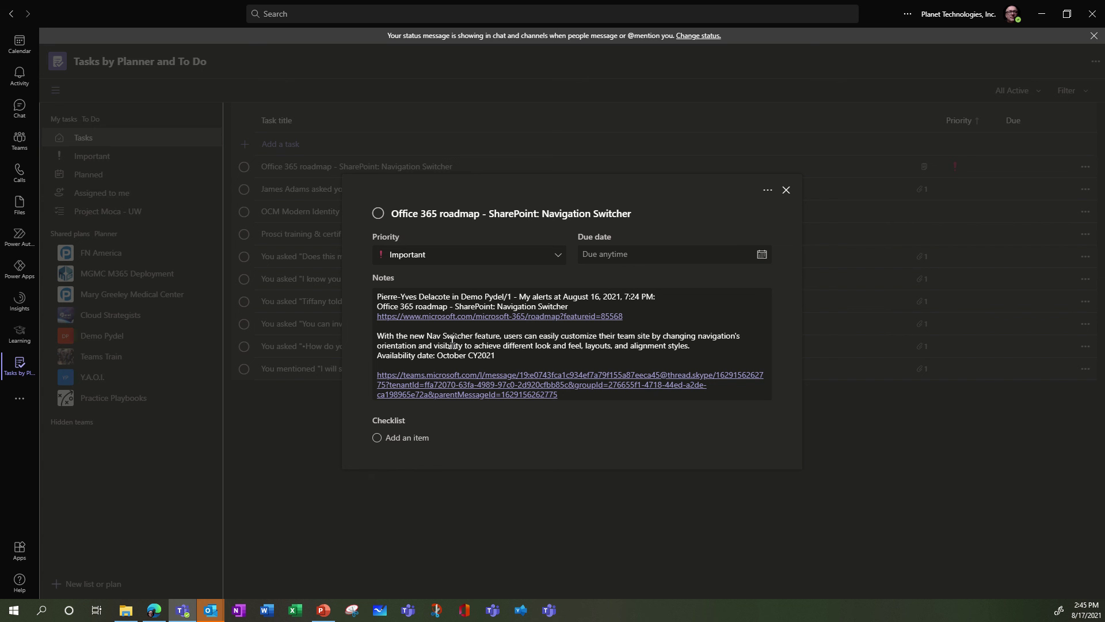
click(463, 393)
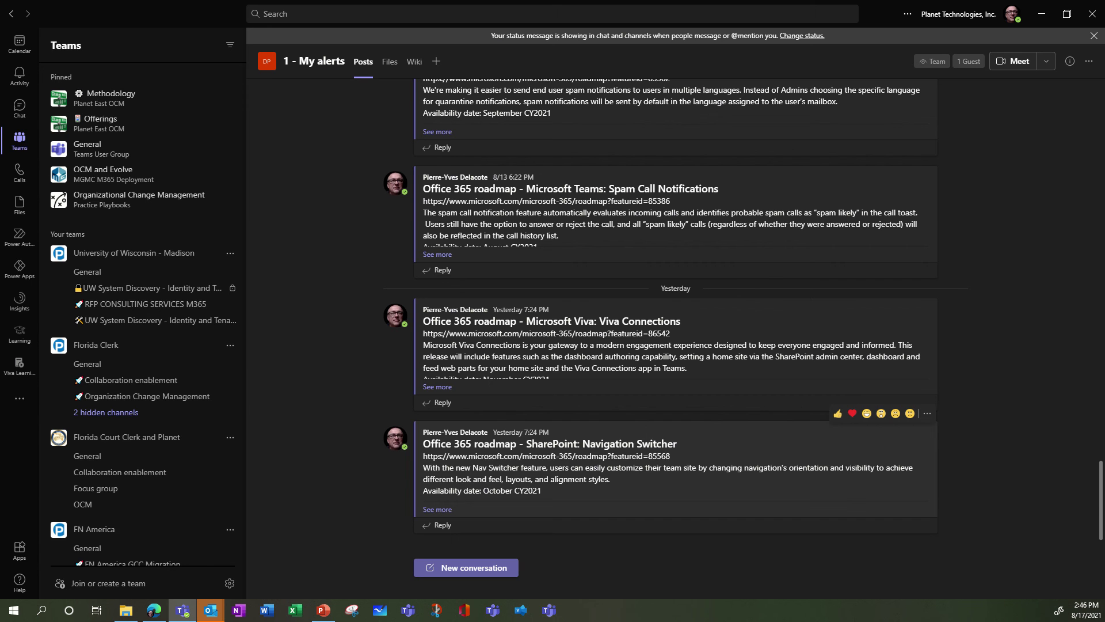
Reopen Tasks by Planner and To Do from the added apps
click(19, 402)
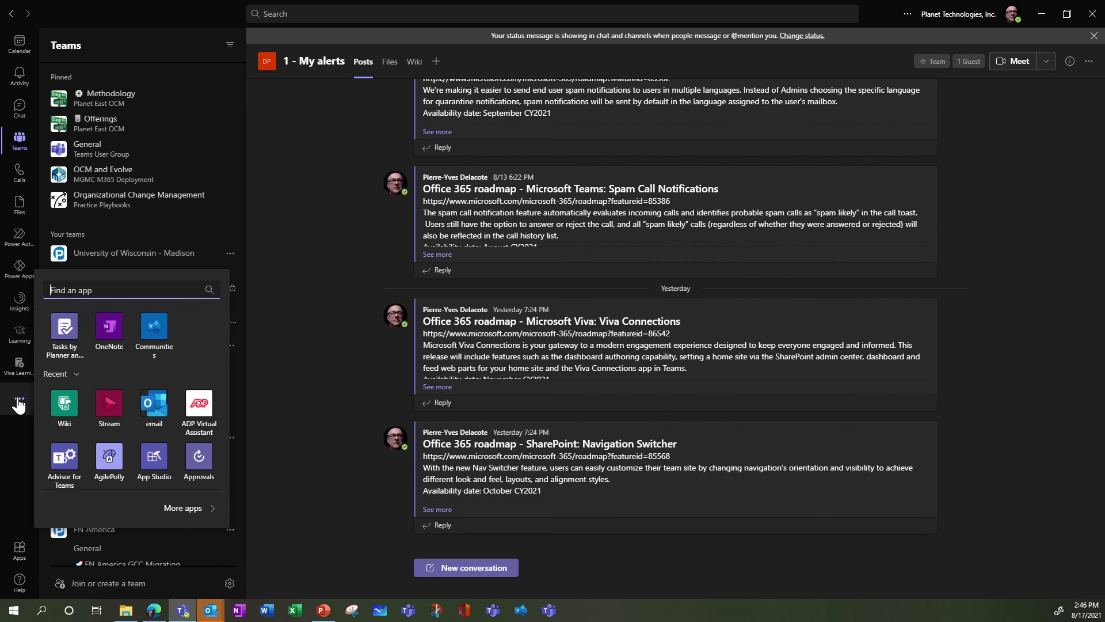
click(72, 320)
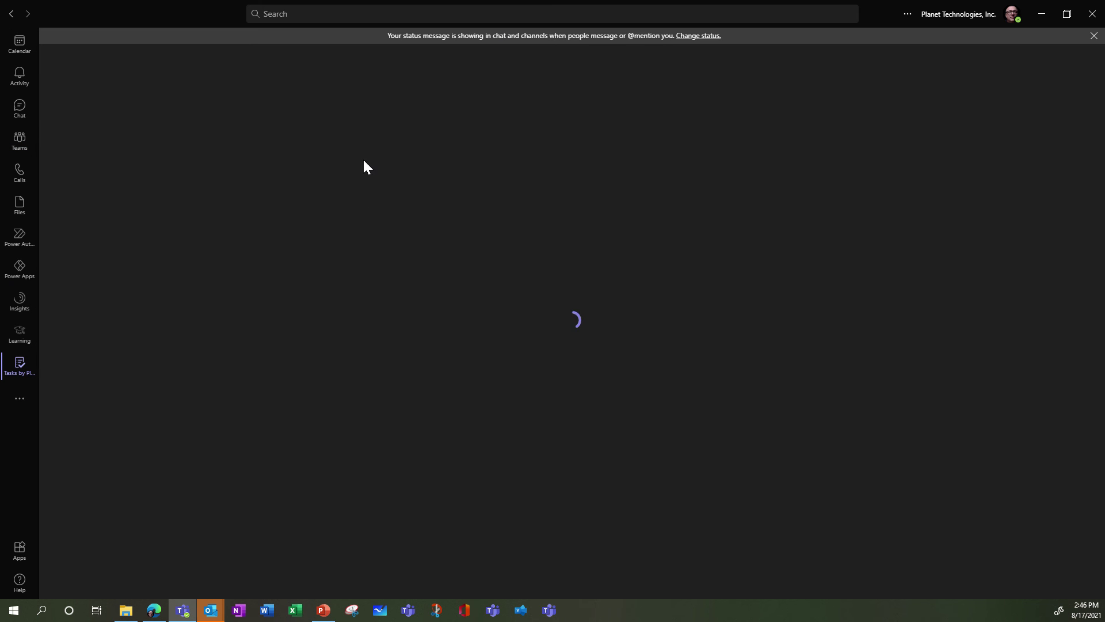